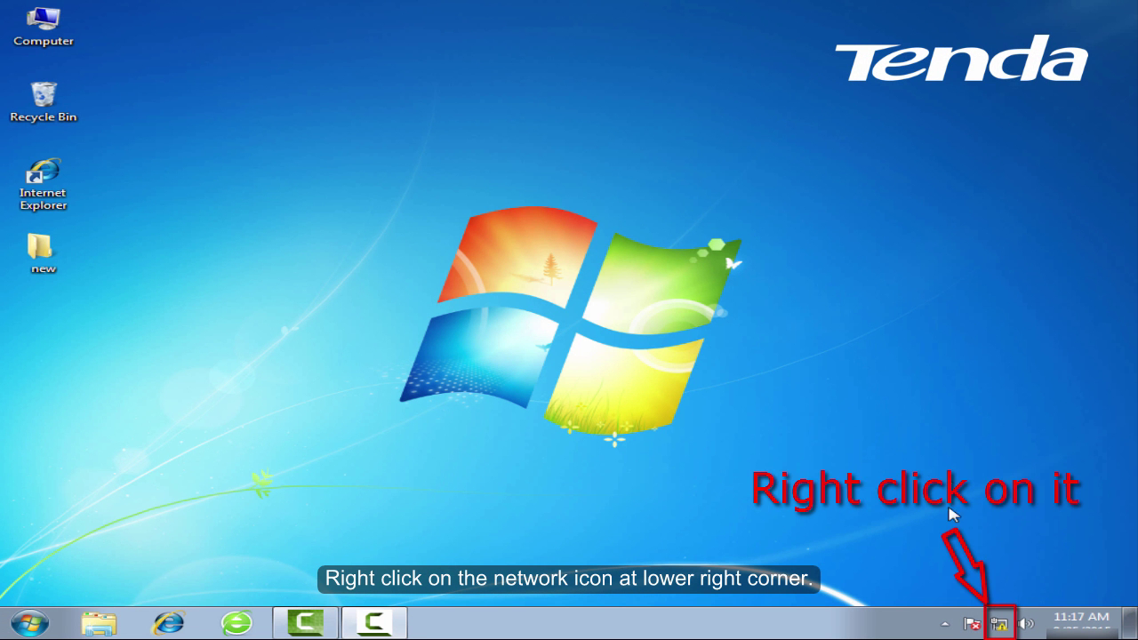
Open the Network and Sharing Center from the network tray icon.
{"action": "right_click", "coordinate": [999, 625]}
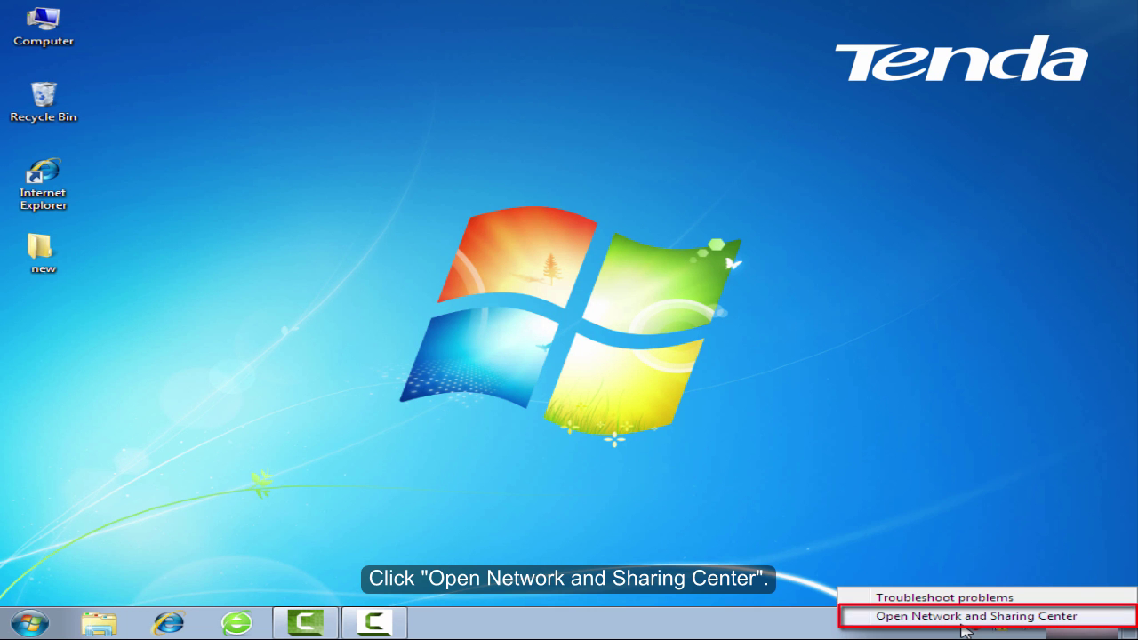
{"action": "left_click", "coordinate": [968, 617]}
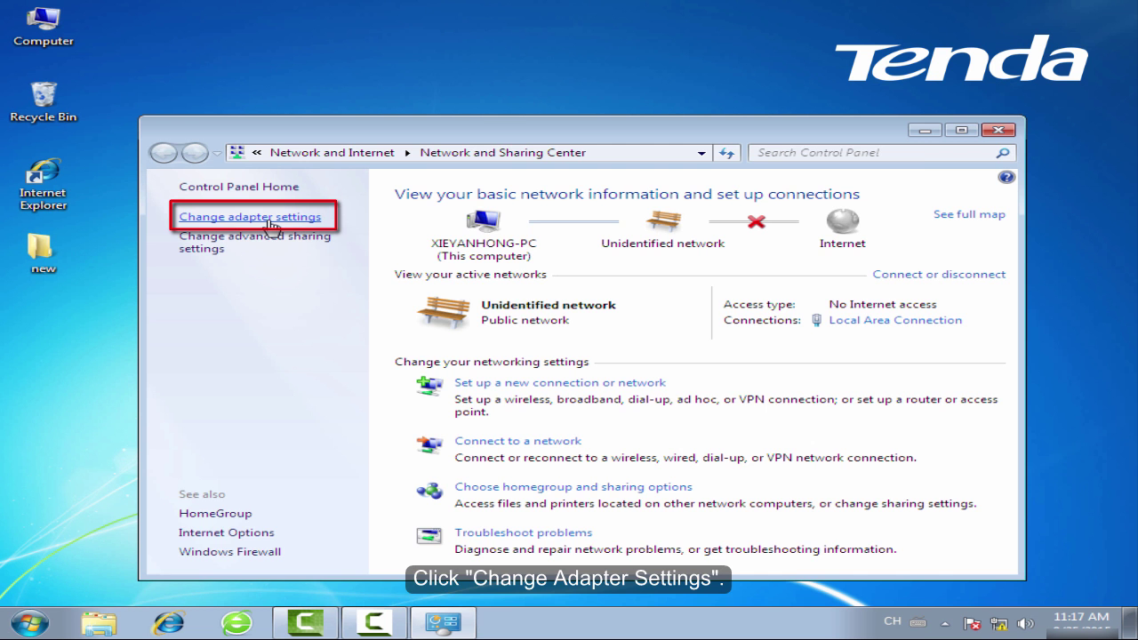
Open the Properties of the Local Area Connection adapter.
{"action": "left_click", "coordinate": [270, 222]}
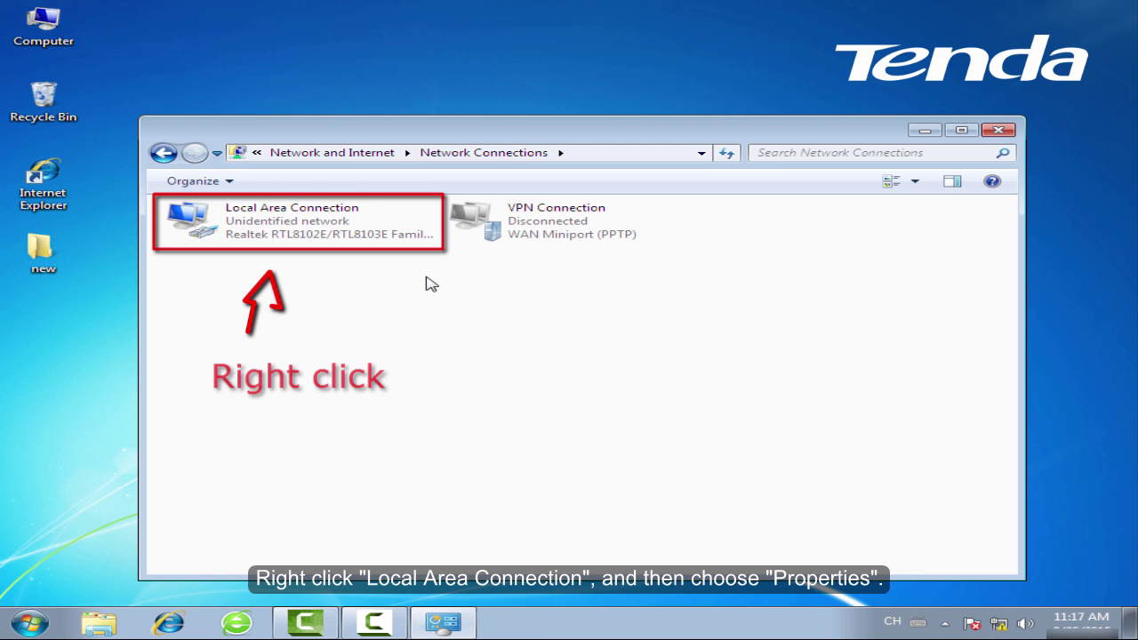
{"action": "left_click", "coordinate": [377, 230]}
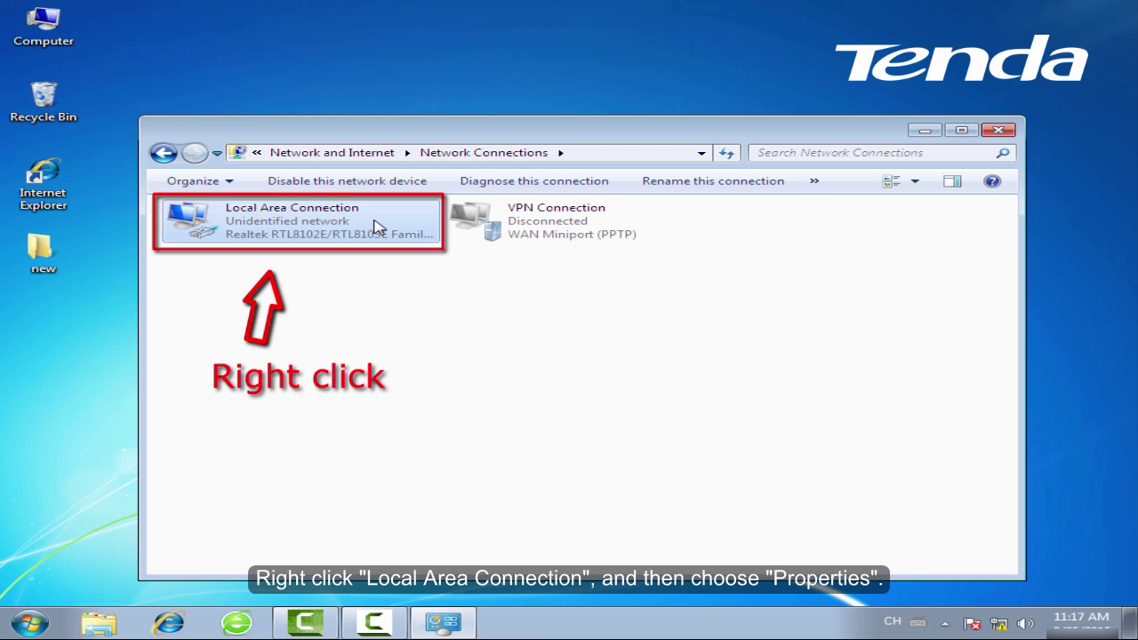
{"action": "right_click", "coordinate": [386, 222]}
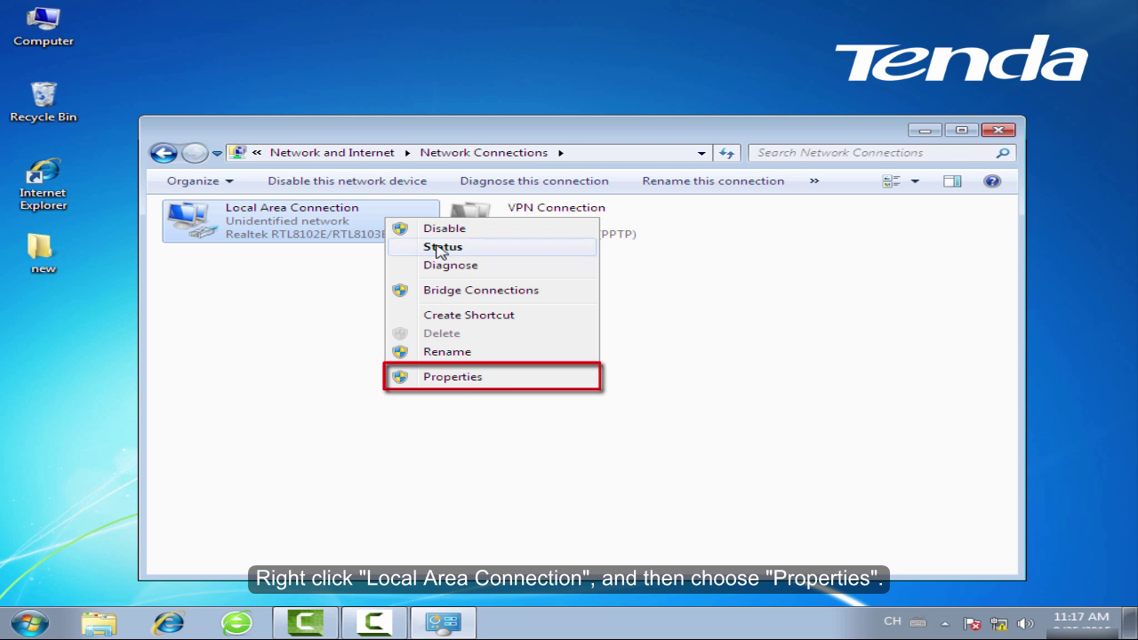
{"action": "left_click", "coordinate": [492, 381]}
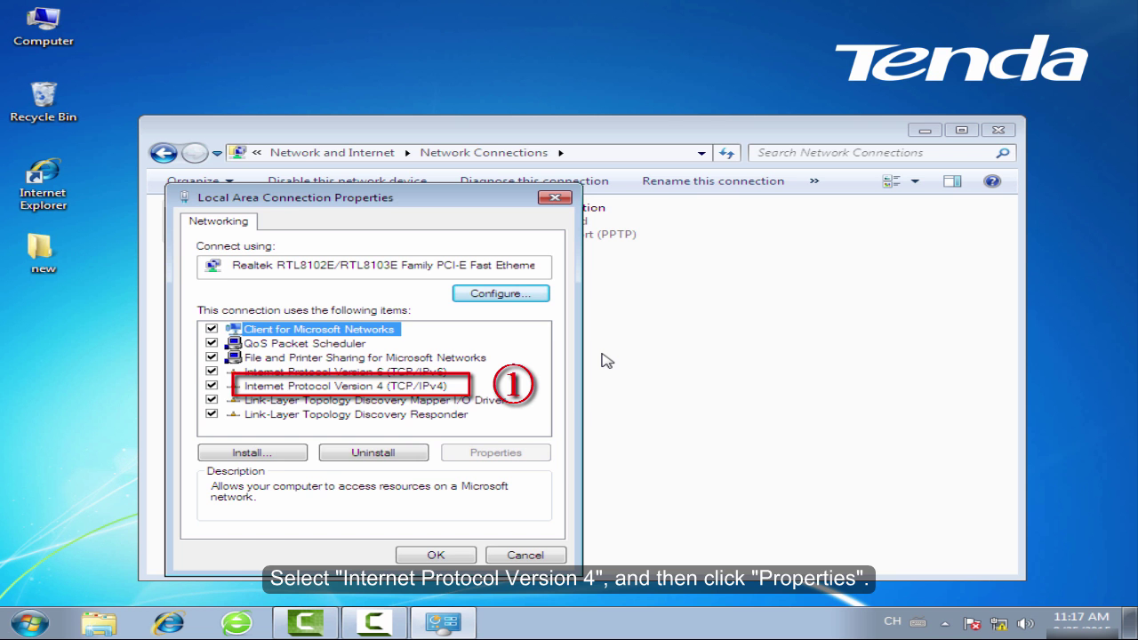
Set TCP/IPv4 to obtain IP and DNS addresses automatically, save, and close Network Connections.
{"action": "key", "text": "Down"}
{"action": "key", "text": "Down"}
{"action": "key", "text": "Down"}
{"action": "key", "text": "Down"}
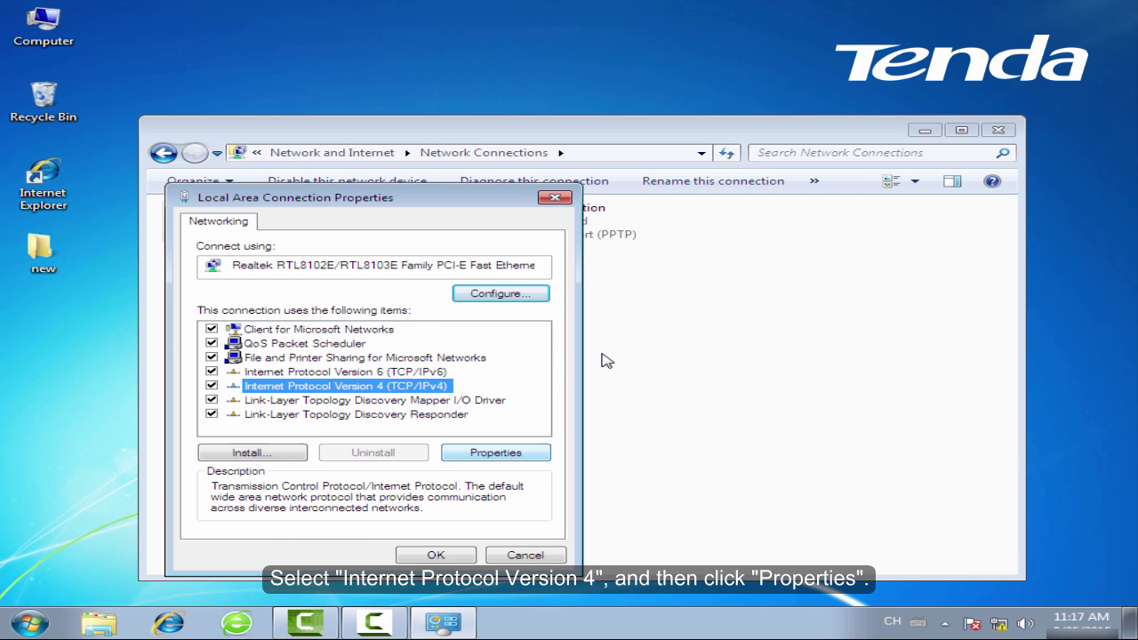
{"action": "key", "text": "alt+r"}
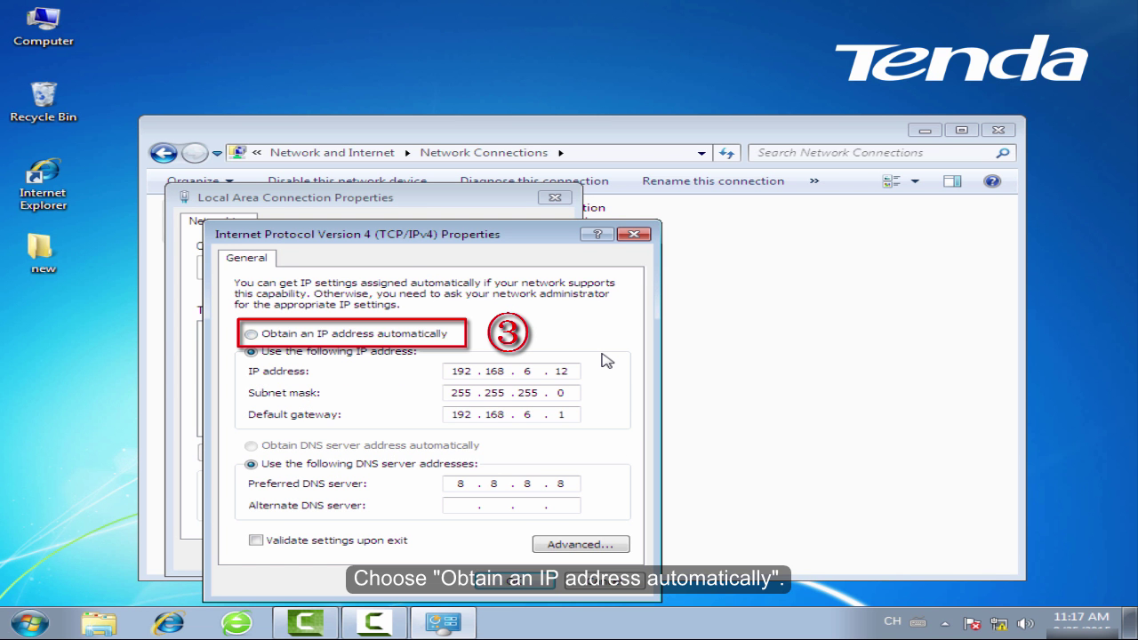
{"action": "key", "text": "alt+o"}
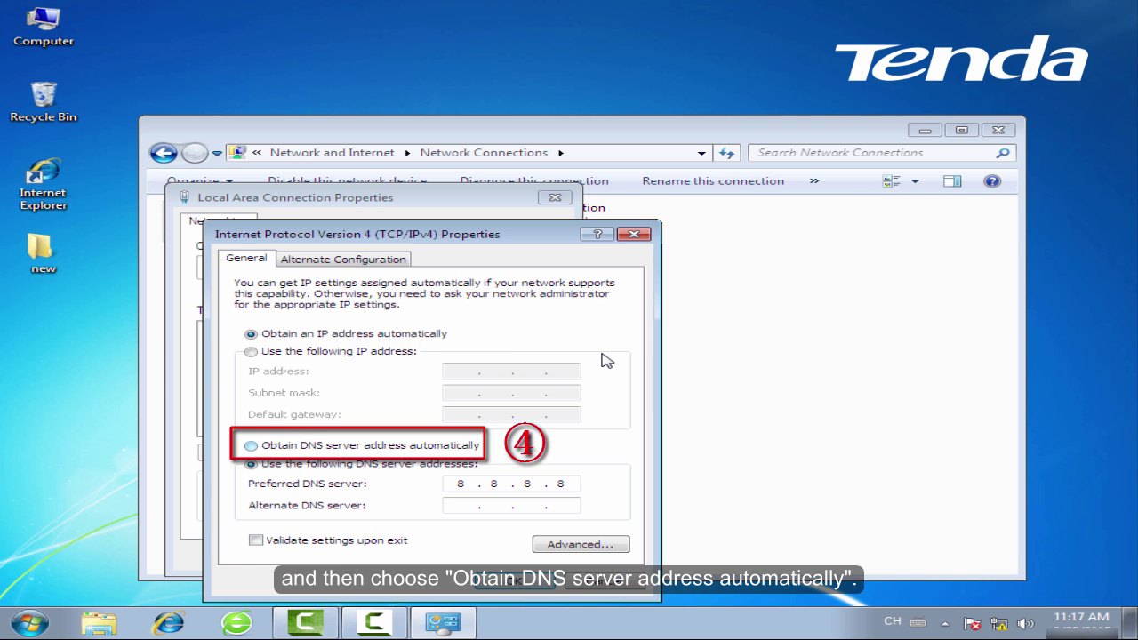
{"action": "key", "text": "alt+b"}
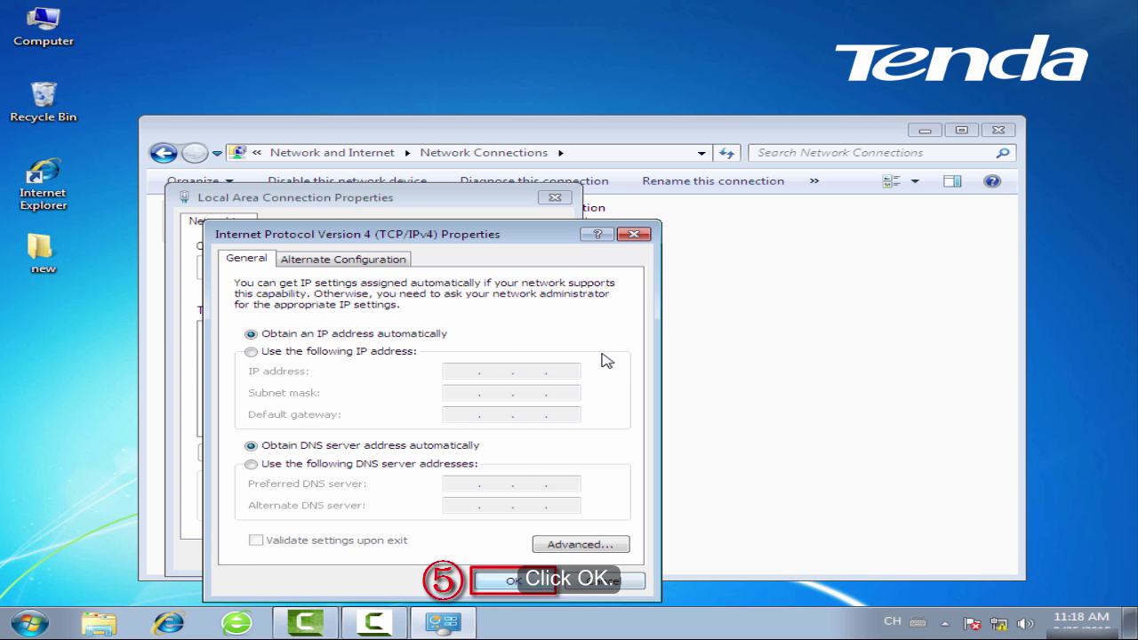
{"action": "key", "text": "Return"}
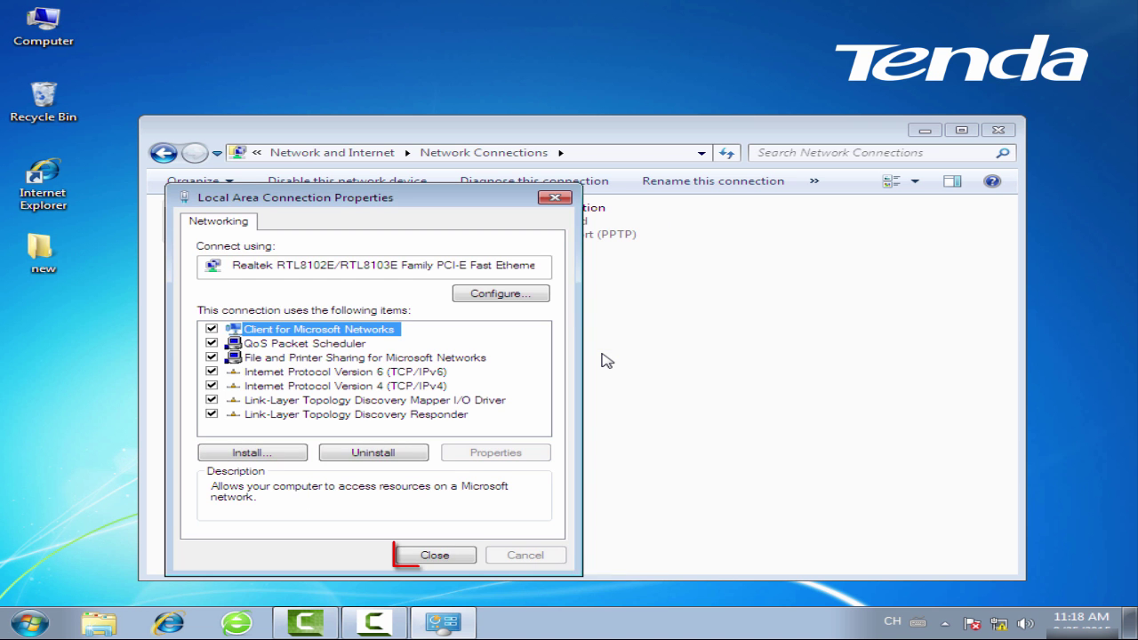
{"action": "key", "text": "Return"}
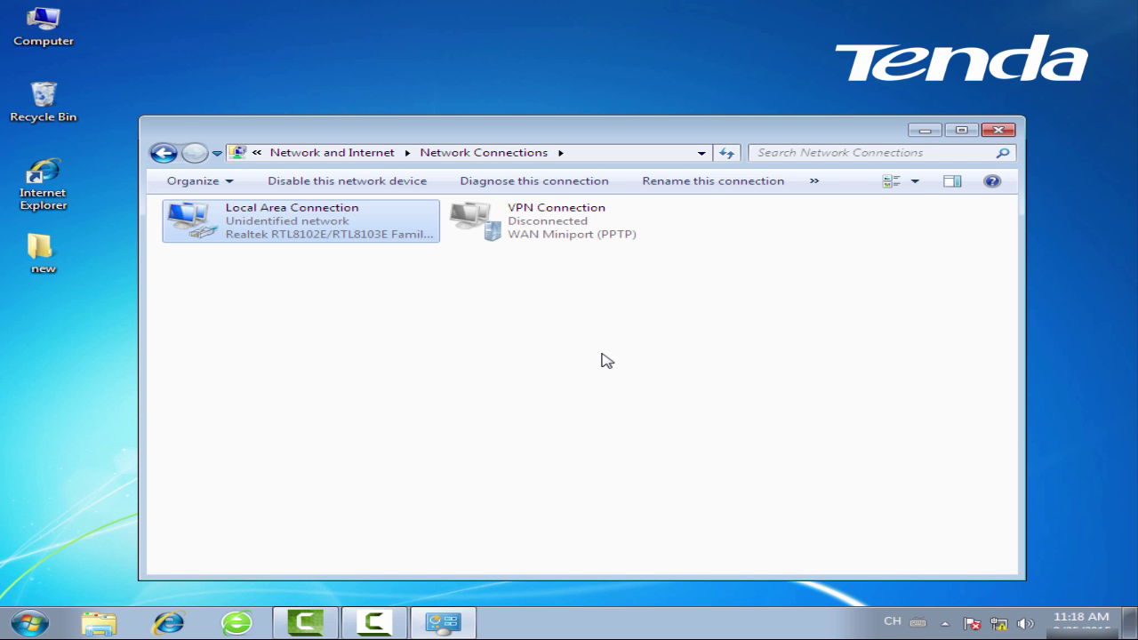
{"action": "left_click", "coordinate": [1009, 130]}
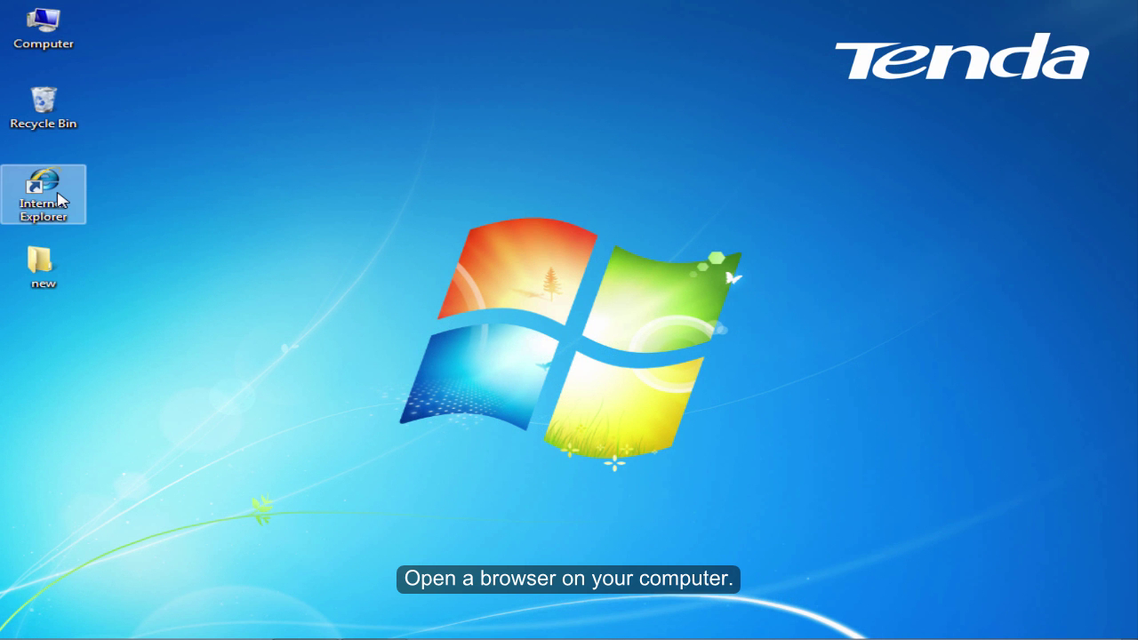
Load the router's login page at 192.168.0.1 in Internet Explorer.
{"action": "double_click", "coordinate": [58, 199]}
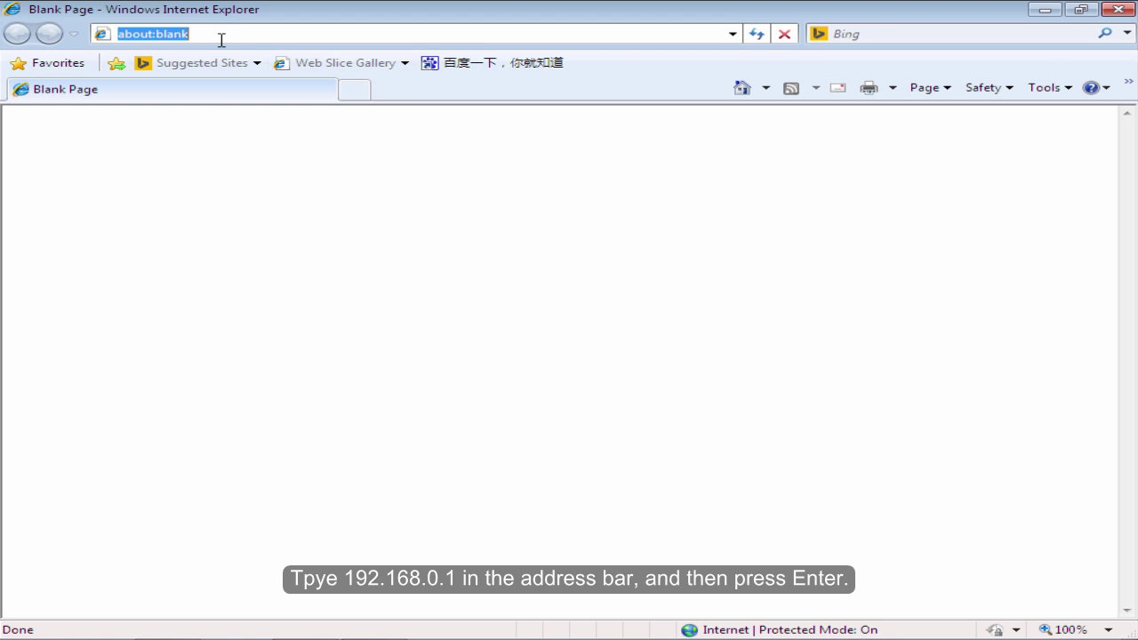
{"action": "key", "text": "BackSpace"}
{"action": "type", "text": "1"}
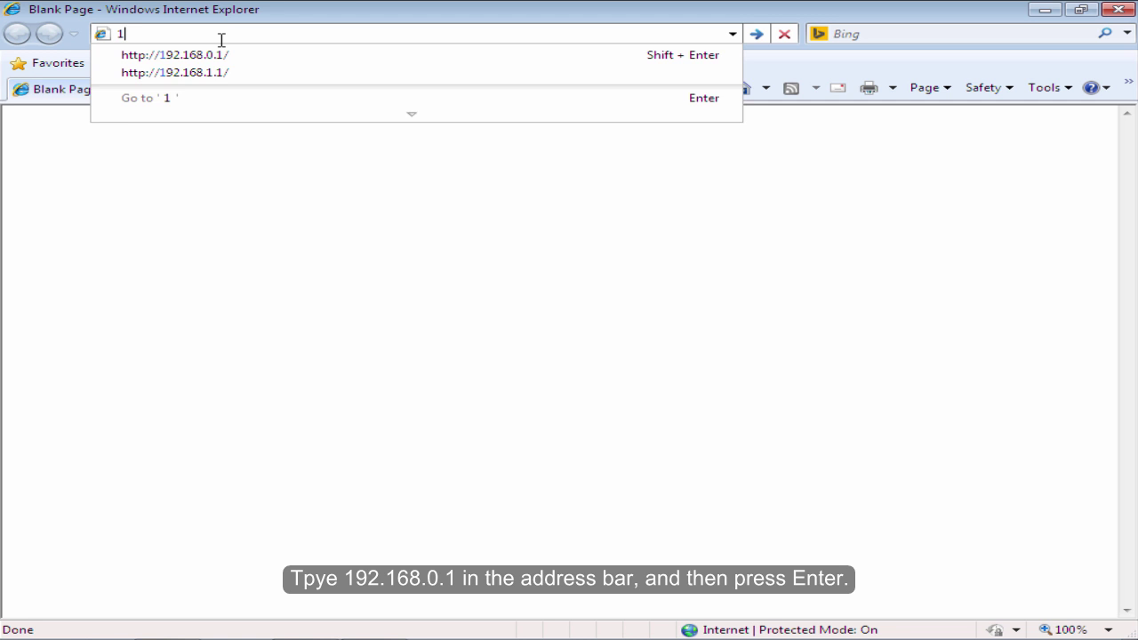
{"action": "type", "text": "92.168."}
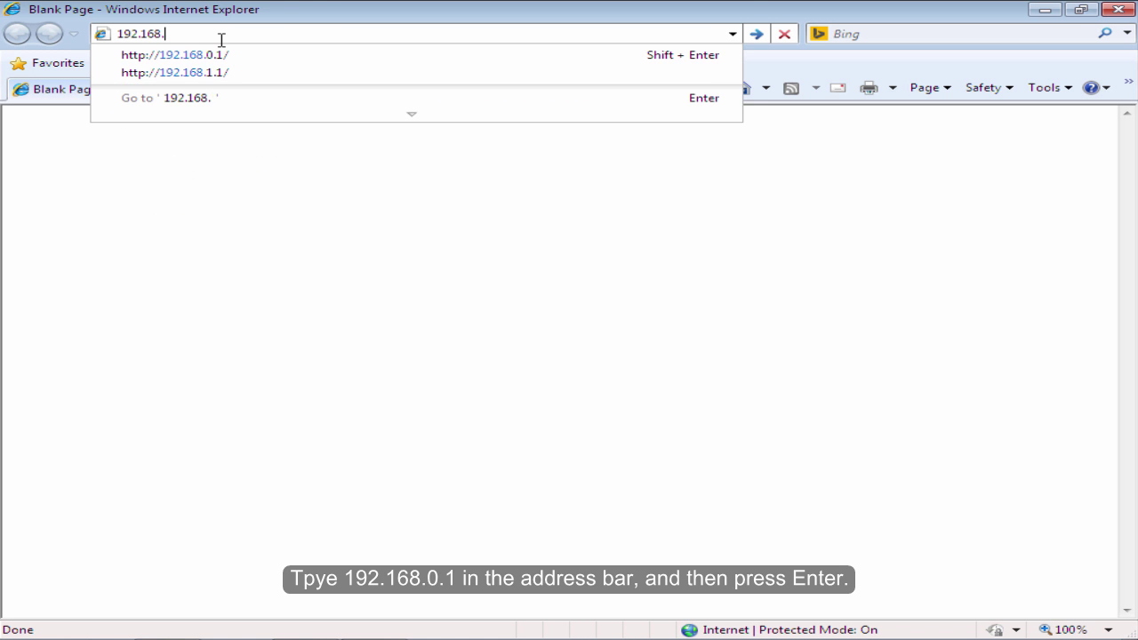
{"action": "type", "text": "0.1"}
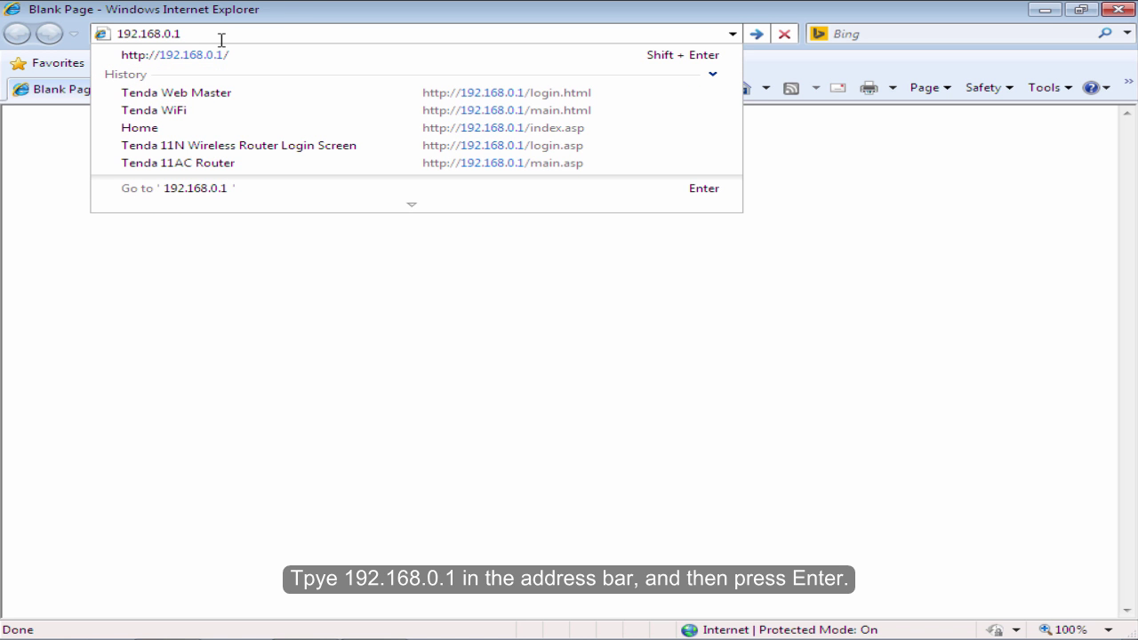
{"action": "key", "text": "Return"}
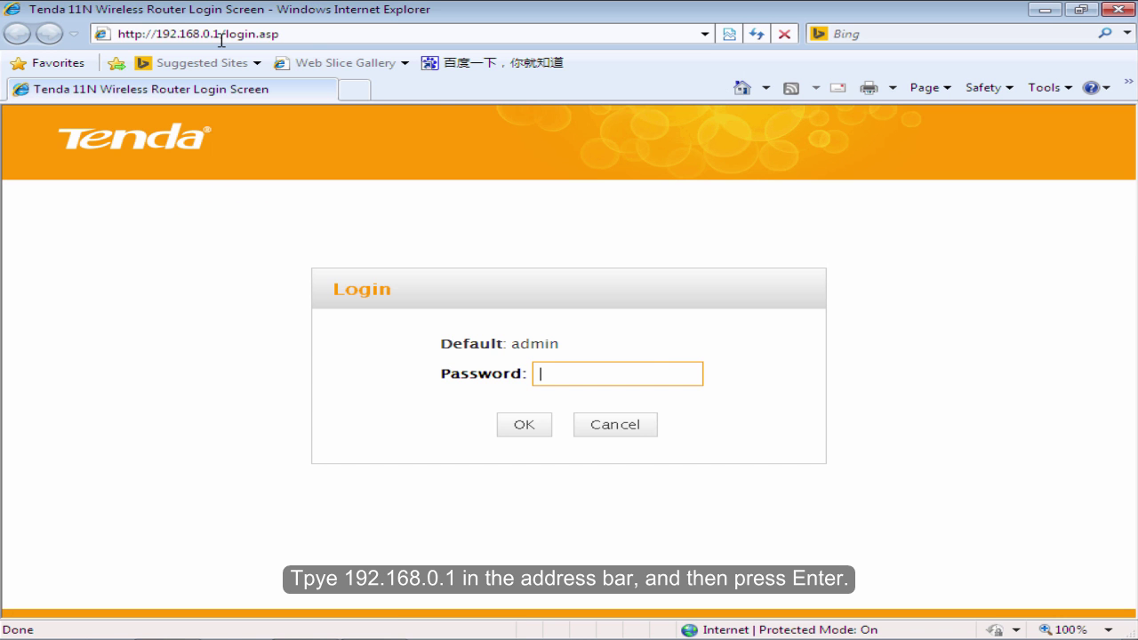
Log in to the router with its default password.
{"action": "left_click_drag", "start_coordinate": [569, 356], "coordinate": [433, 351]}
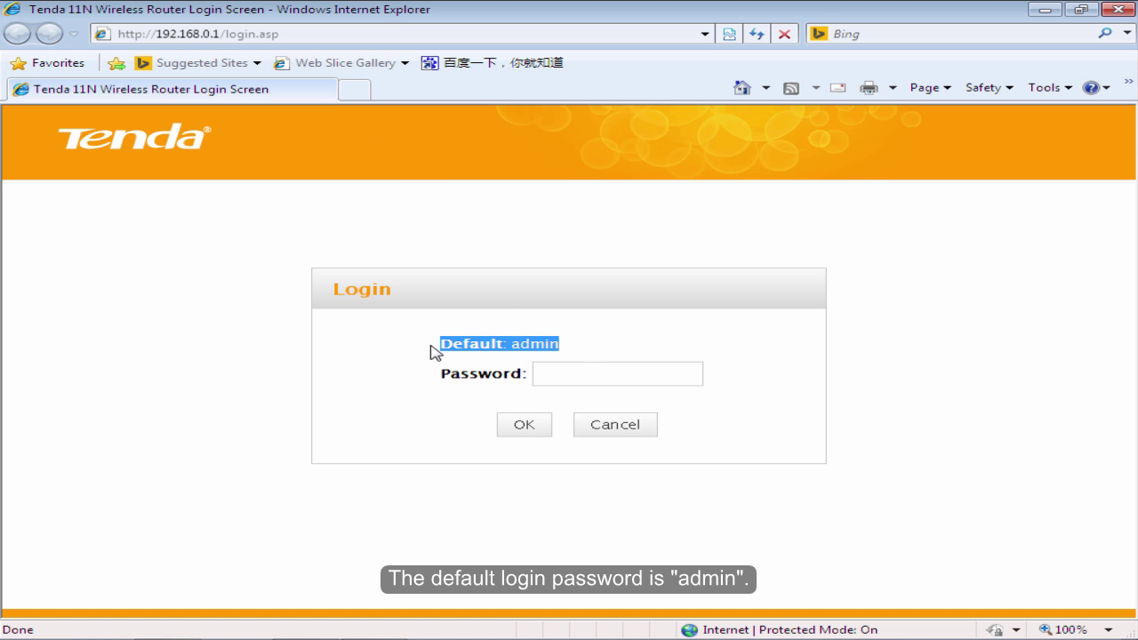
{"action": "left_click", "coordinate": [596, 351]}
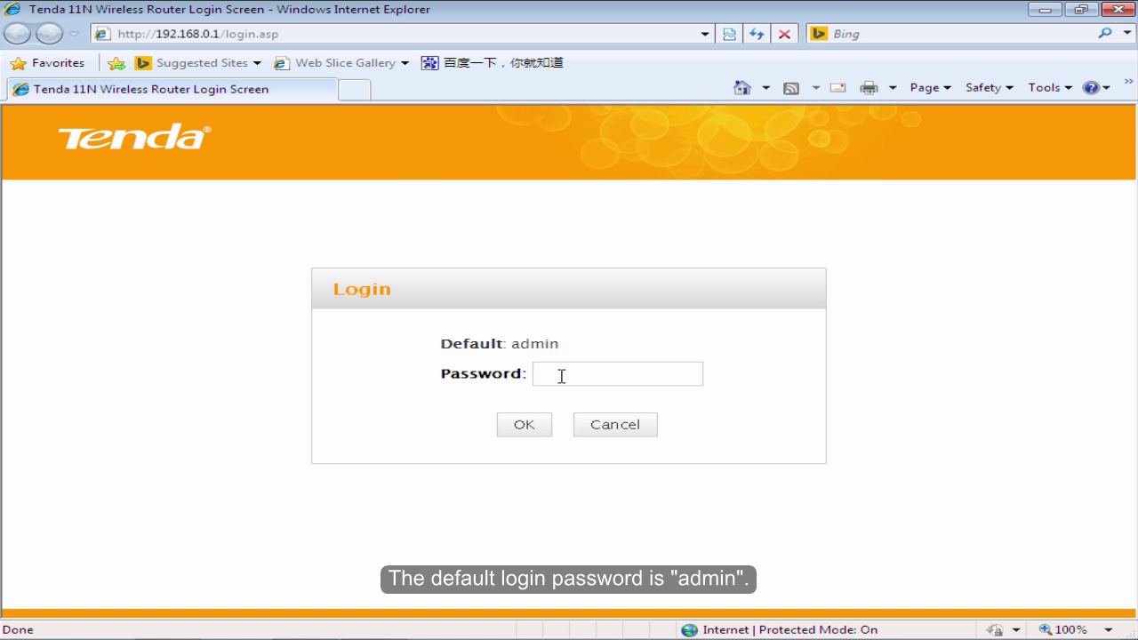
{"action": "left_click", "coordinate": [561, 376]}
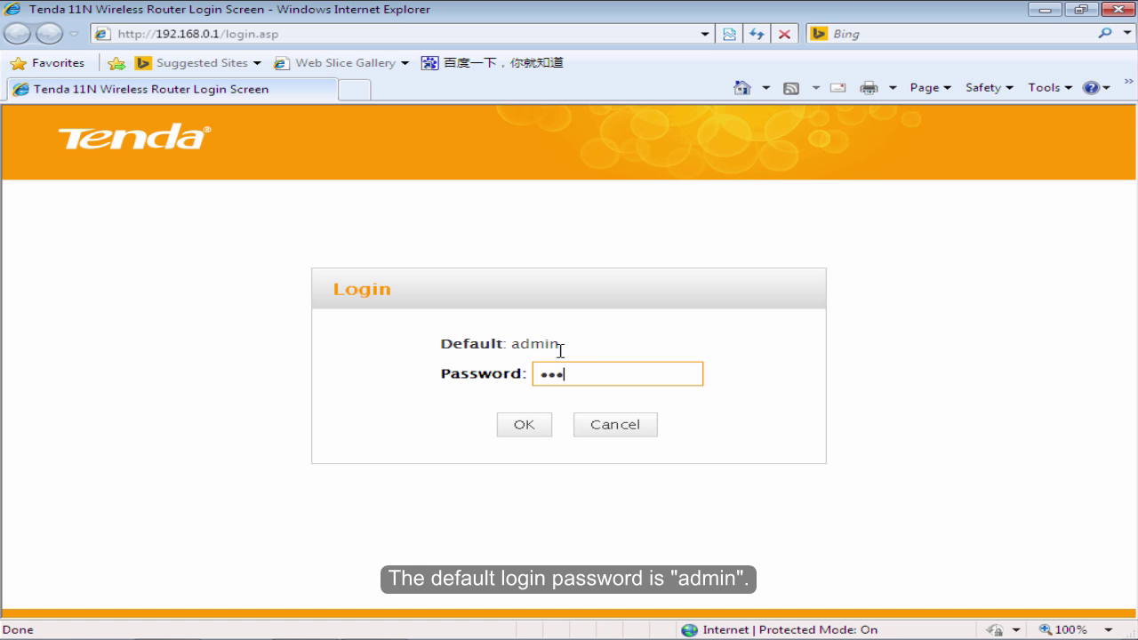
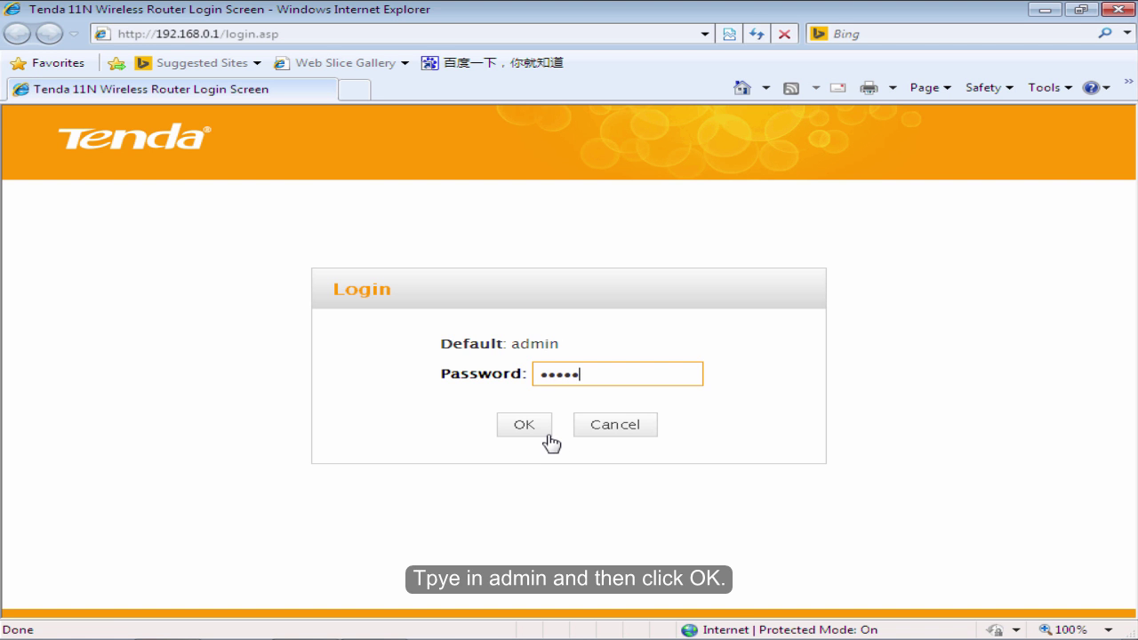
{"action": "left_click", "coordinate": [546, 435]}
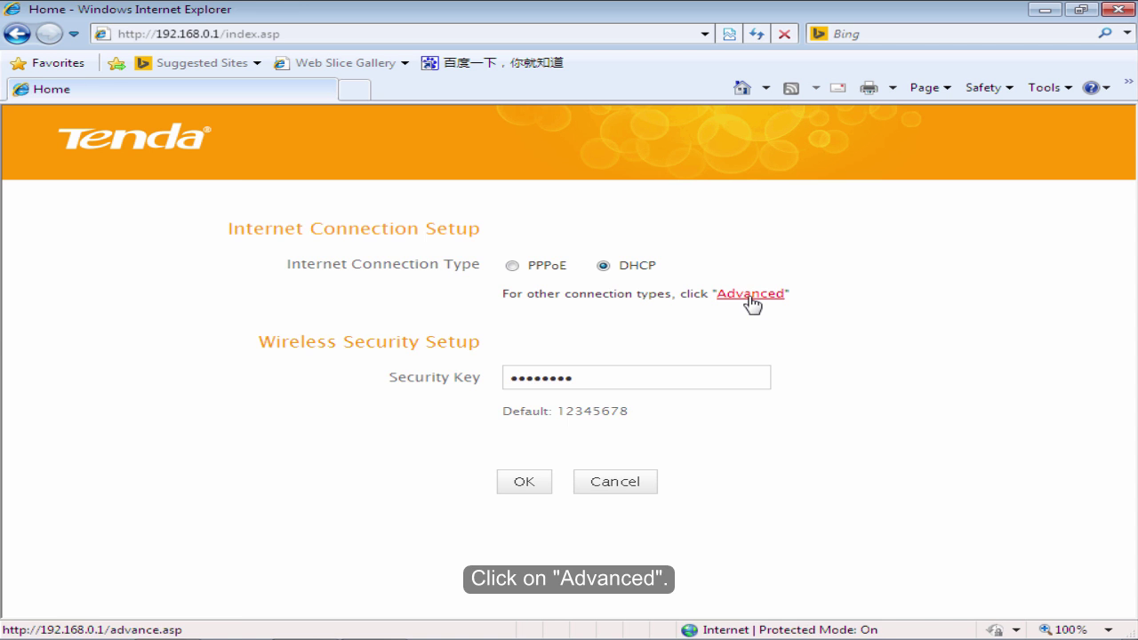
Switch the router's internet connection type to Static IP.
{"action": "left_click", "coordinate": [749, 296]}
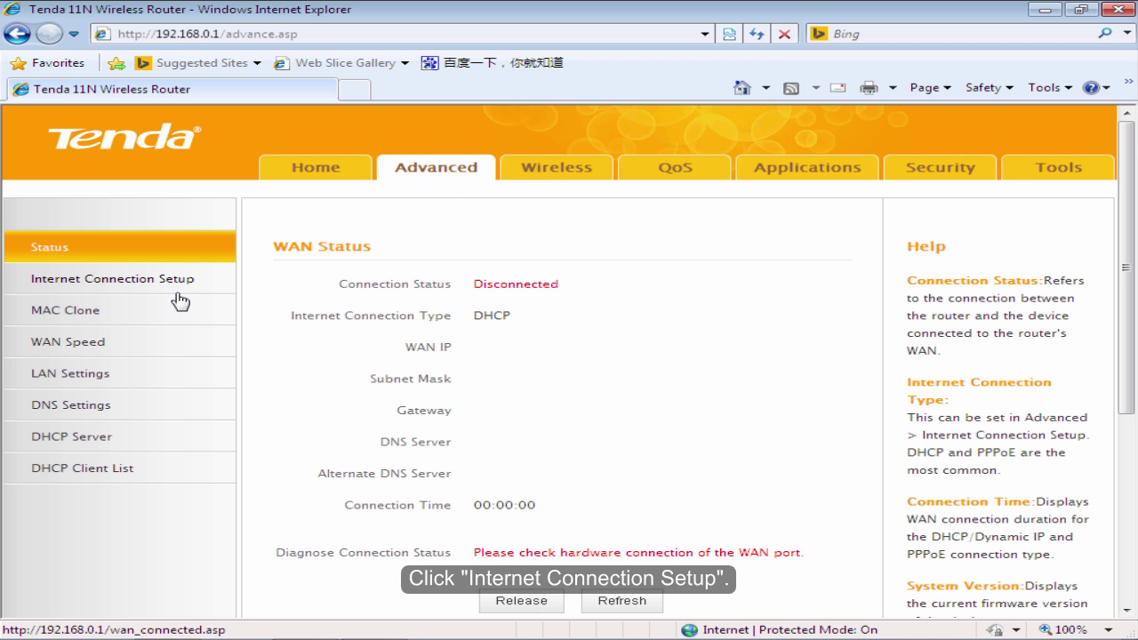
{"action": "left_click", "coordinate": [71, 287]}
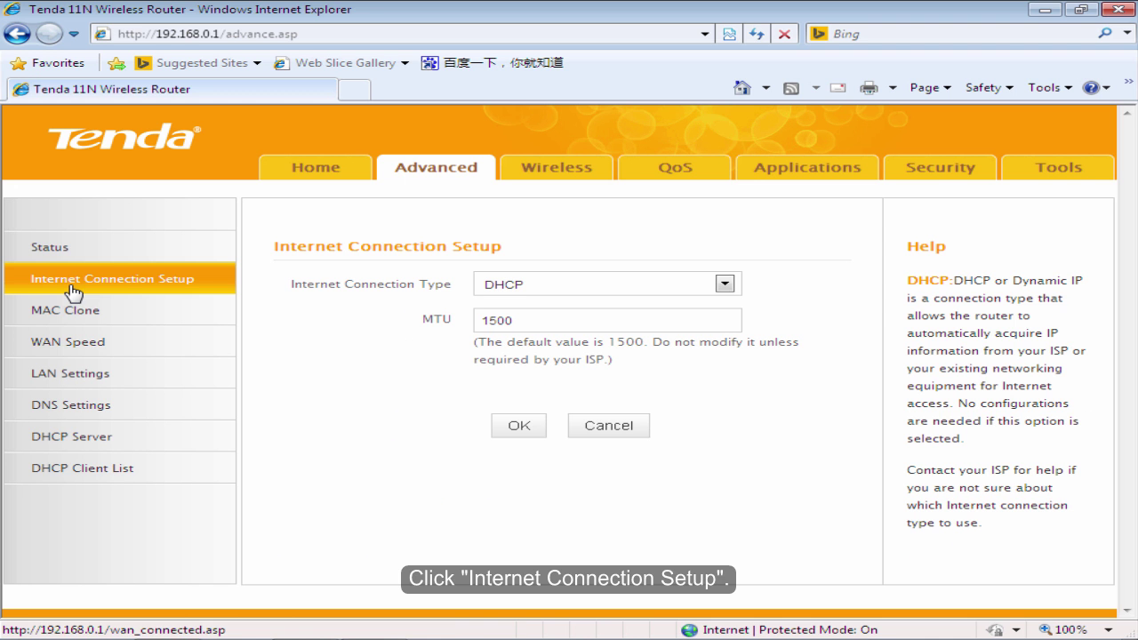
{"action": "left_click", "coordinate": [726, 286]}
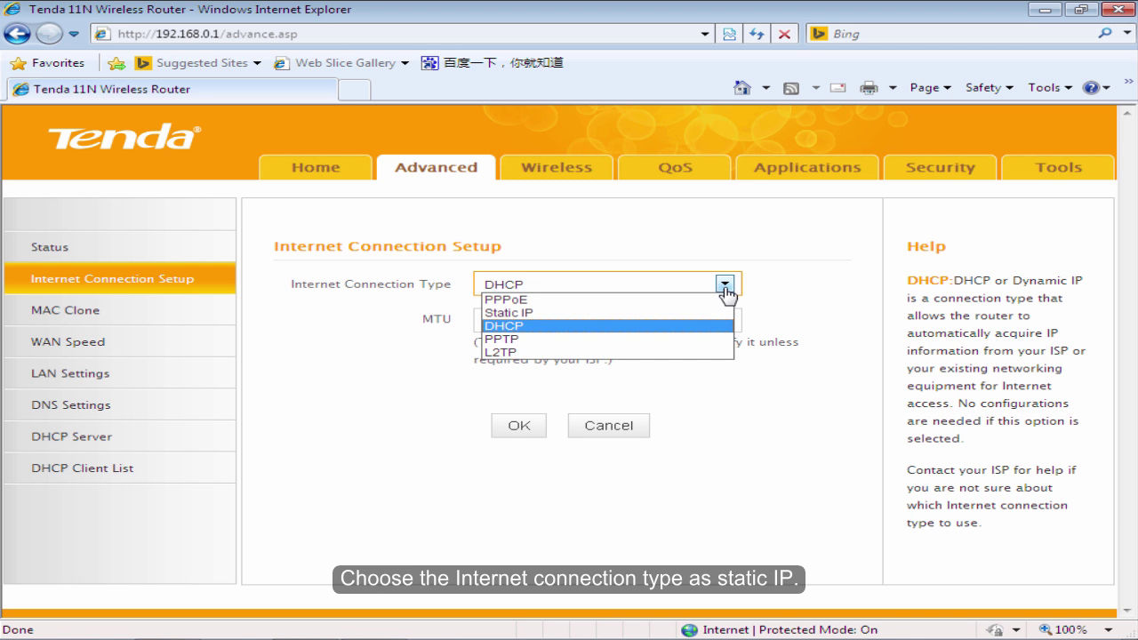
{"action": "left_click", "coordinate": [551, 317]}
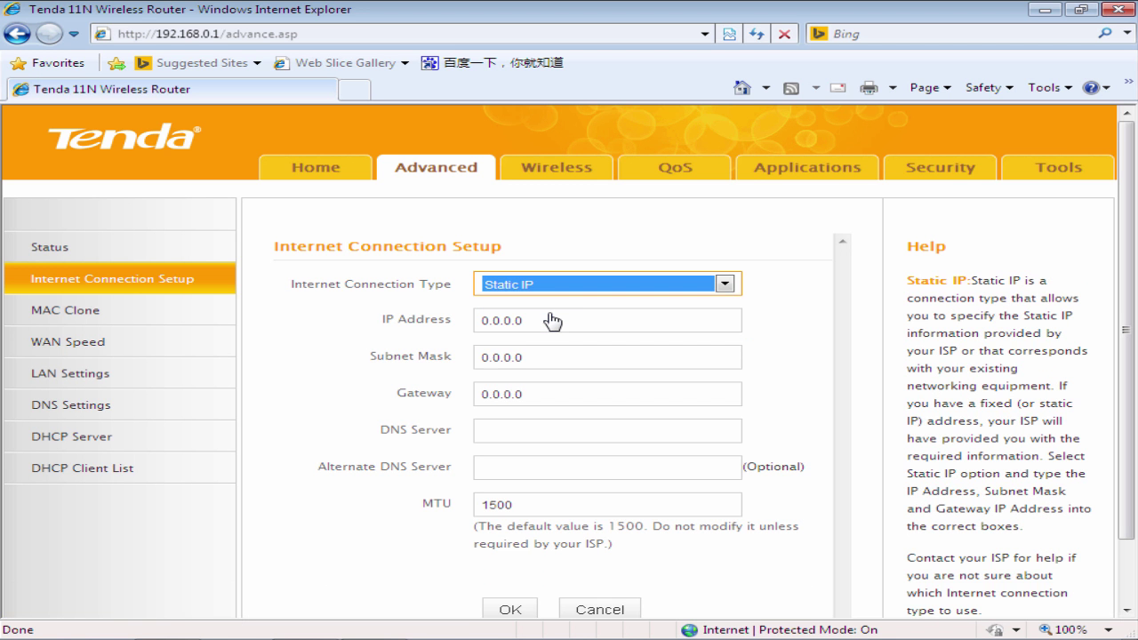
Replace the placeholder WAN IP address with 192.168.100.200.
{"action": "left_click", "coordinate": [579, 320]}
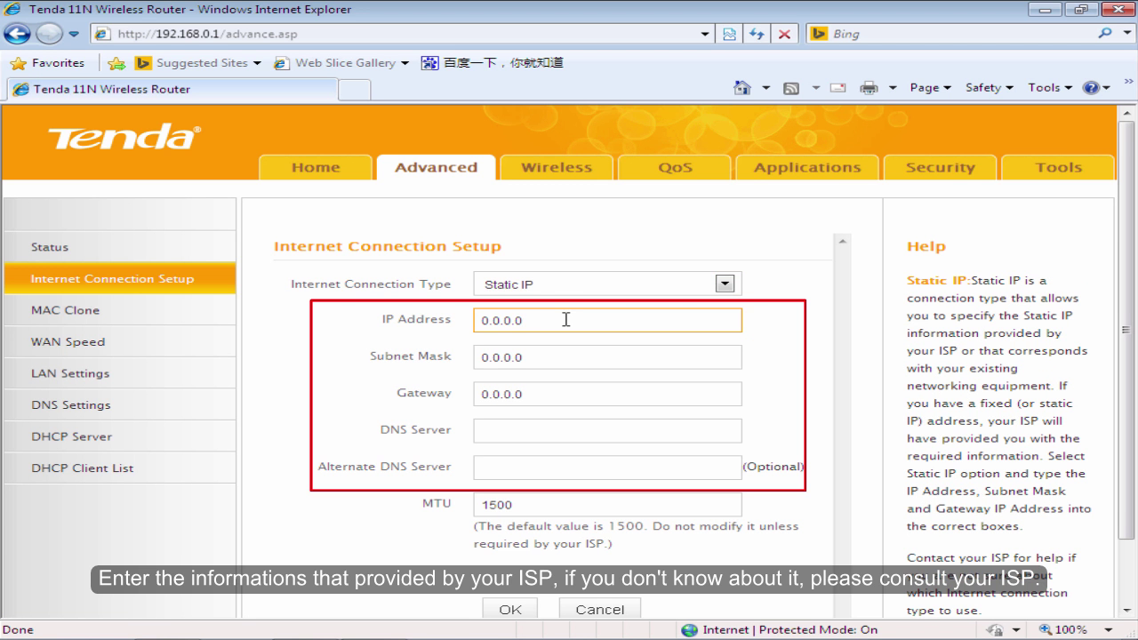
{"action": "left_click_drag", "start_coordinate": [567, 320], "coordinate": [485, 320]}
{"action": "key", "text": "Tab"}
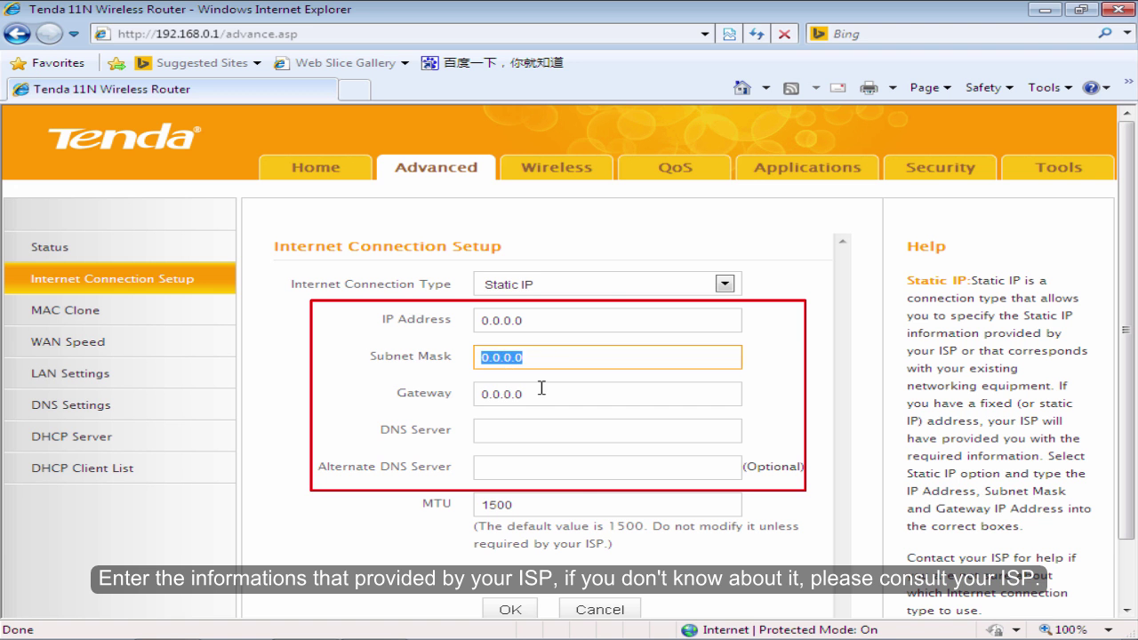
{"action": "key", "text": "Tab"}
{"action": "mouse_move", "coordinate": [556, 321]}
{"action": "left_mouse_down"}
{"action": "mouse_move", "coordinate": [460, 325]}
{"action": "mouse_move", "coordinate": [504, 329]}
{"action": "left_mouse_up"}
{"action": "key", "text": "BackSpace"}
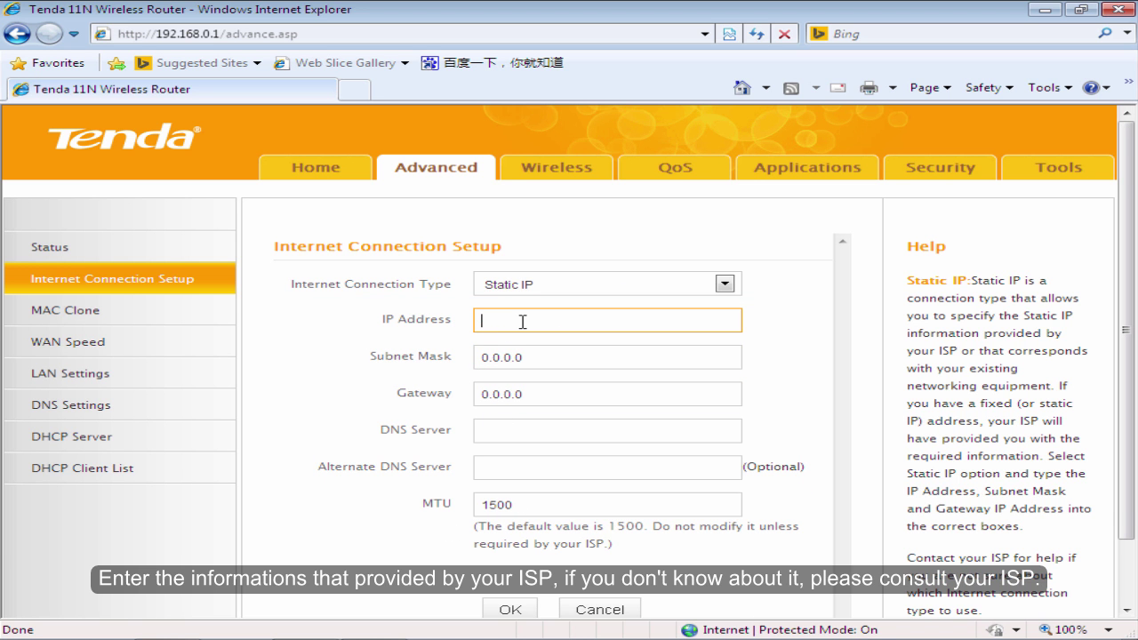
{"action": "type", "text": "192.168.100.200"}
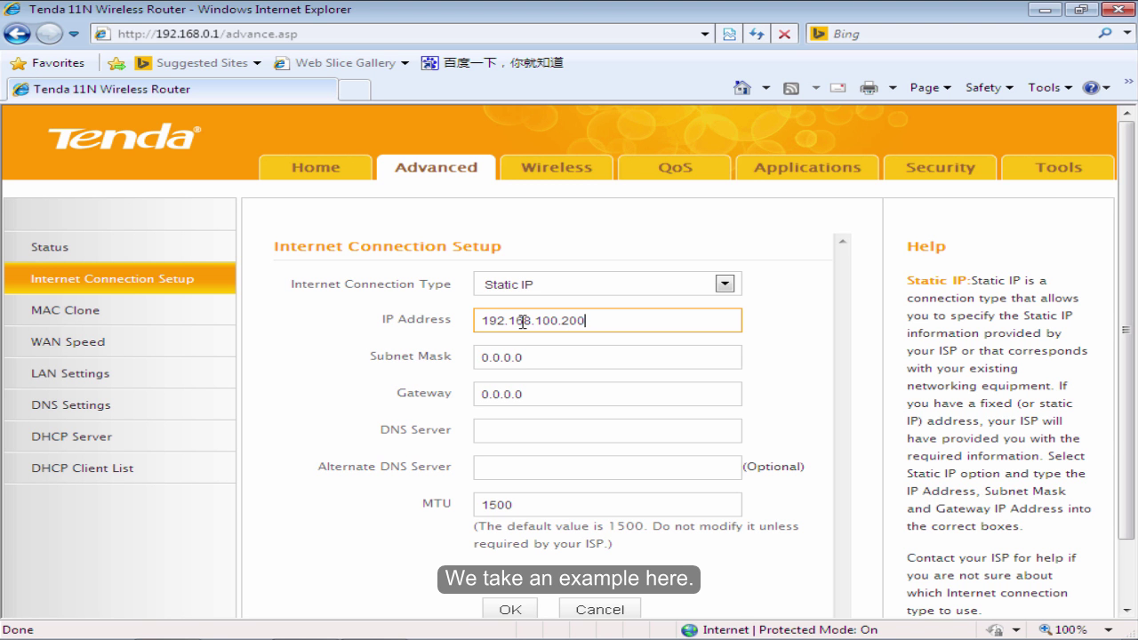
Enter subnet mask 255.255.255.0, gateway 192.168.100.1 and DNS 8.8.8.8, then apply.
{"action": "left_click_drag", "start_coordinate": [551, 350], "coordinate": [449, 353]}
{"action": "key", "text": "BackSpace"}
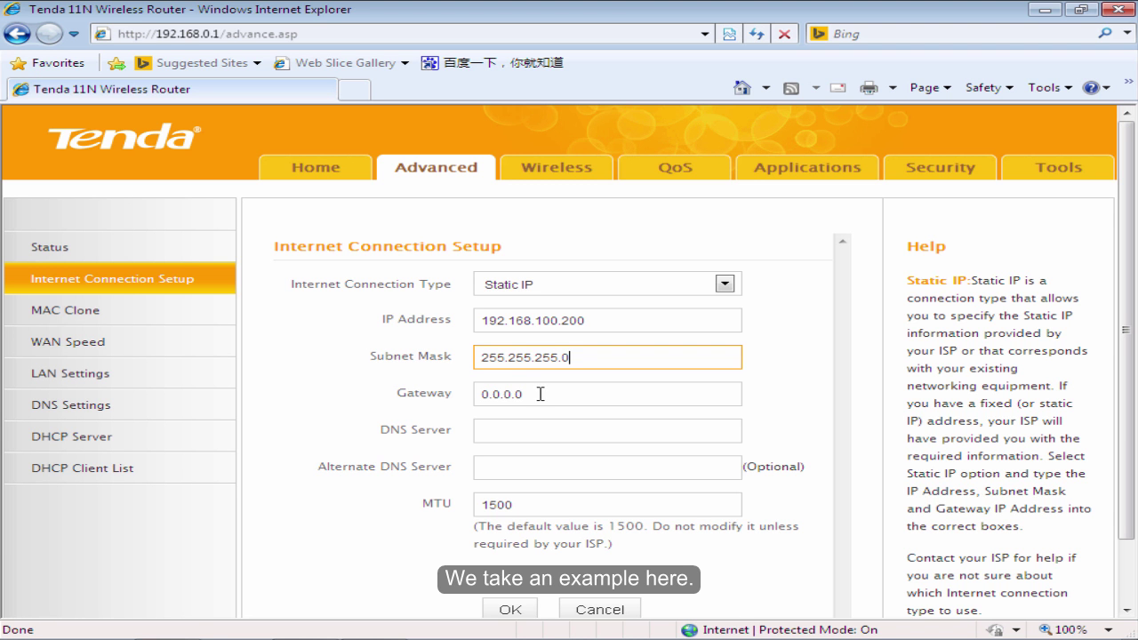
{"action": "left_click_drag", "start_coordinate": [536, 394], "coordinate": [445, 392]}
{"action": "key", "text": "BackSpace"}
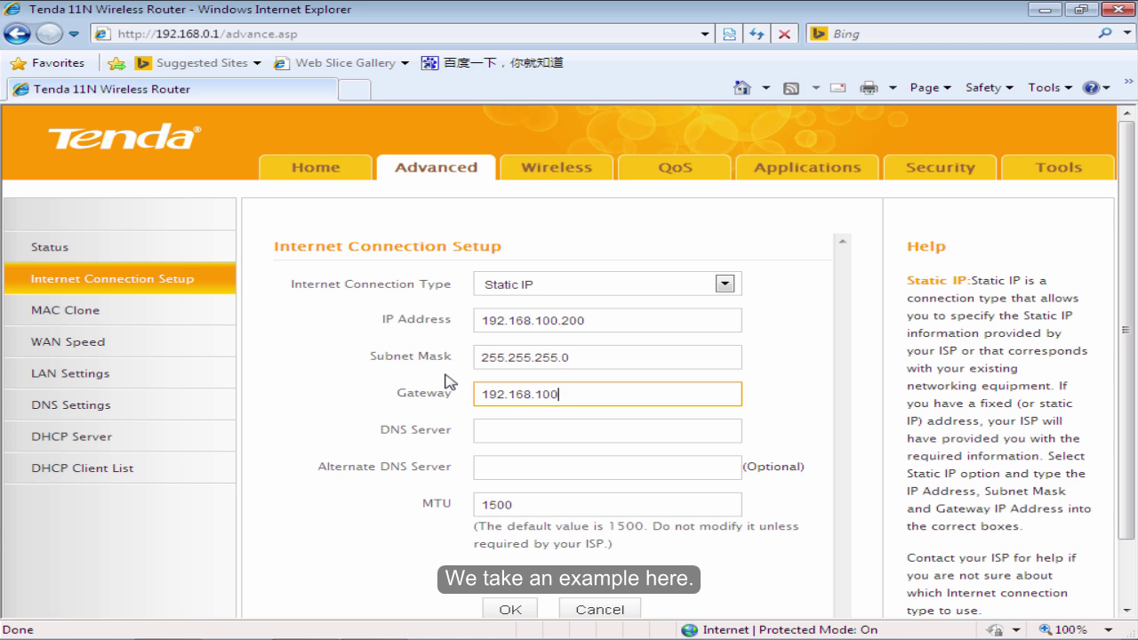
{"action": "left_click", "coordinate": [543, 432]}
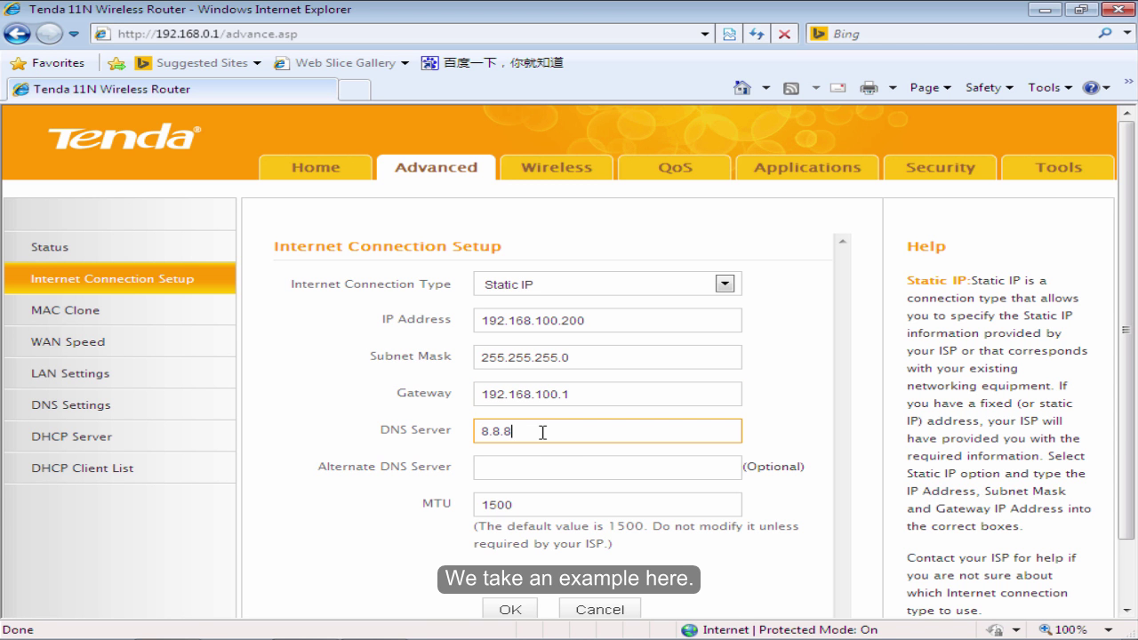
{"action": "left_click", "coordinate": [502, 611]}
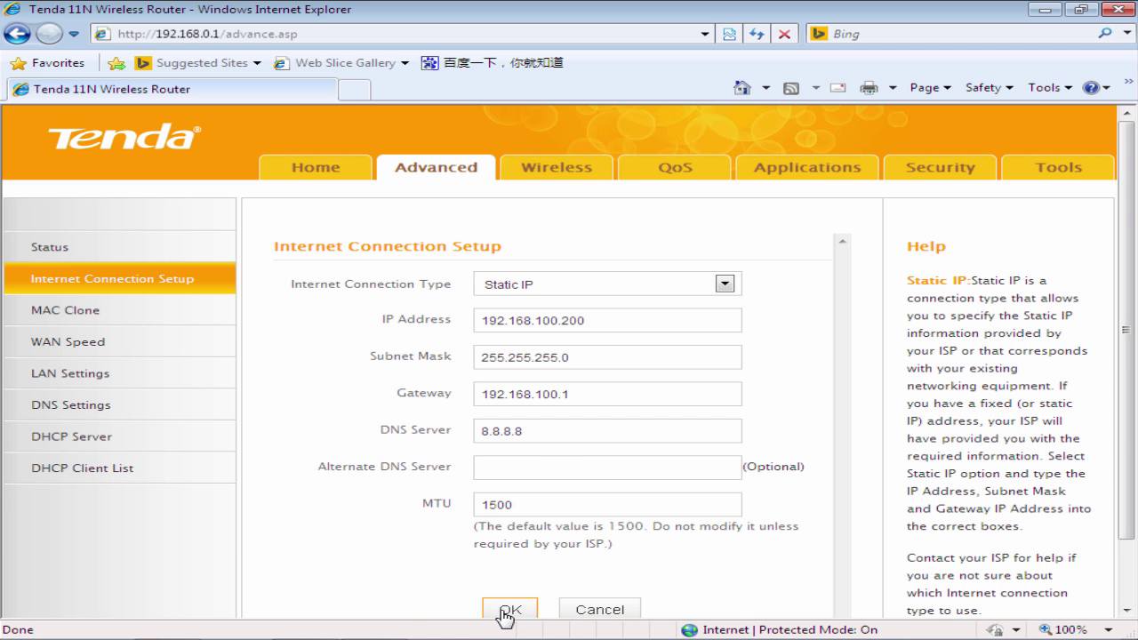
Dismiss the saved message and confirm the WAN status reads Connected.
{"action": "left_click", "coordinate": [497, 614]}
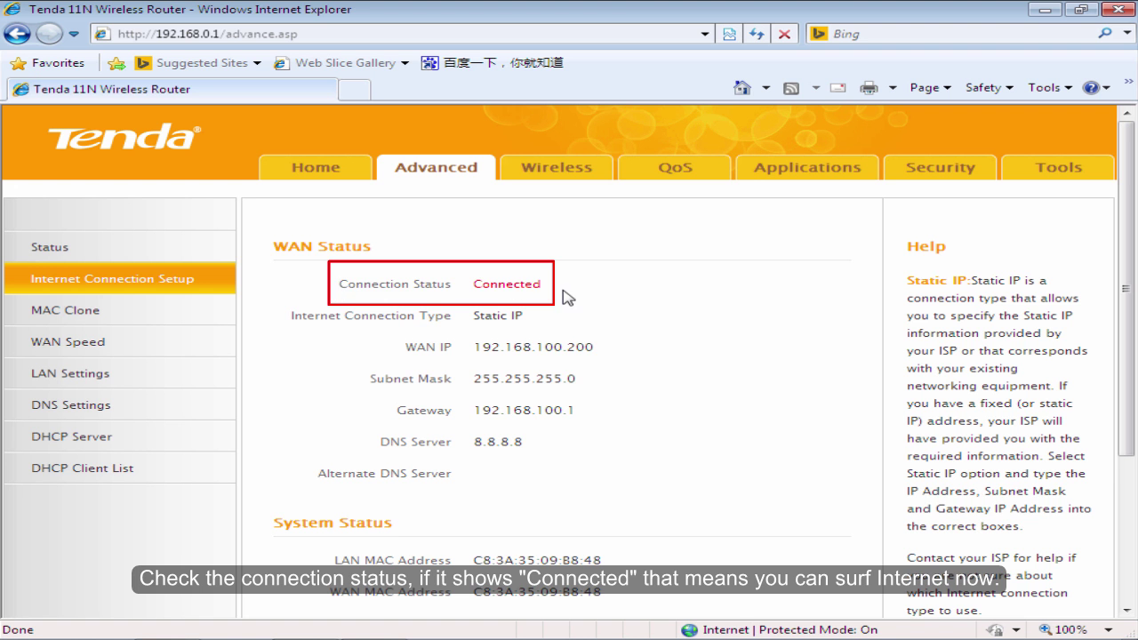
{"action": "left_click_drag", "start_coordinate": [564, 293], "coordinate": [483, 292]}
{"action": "left_click", "coordinate": [644, 295]}
Rename the Primary SSID to Tenda_ABC and confirm the save.
{"action": "left_click", "coordinate": [547, 184]}
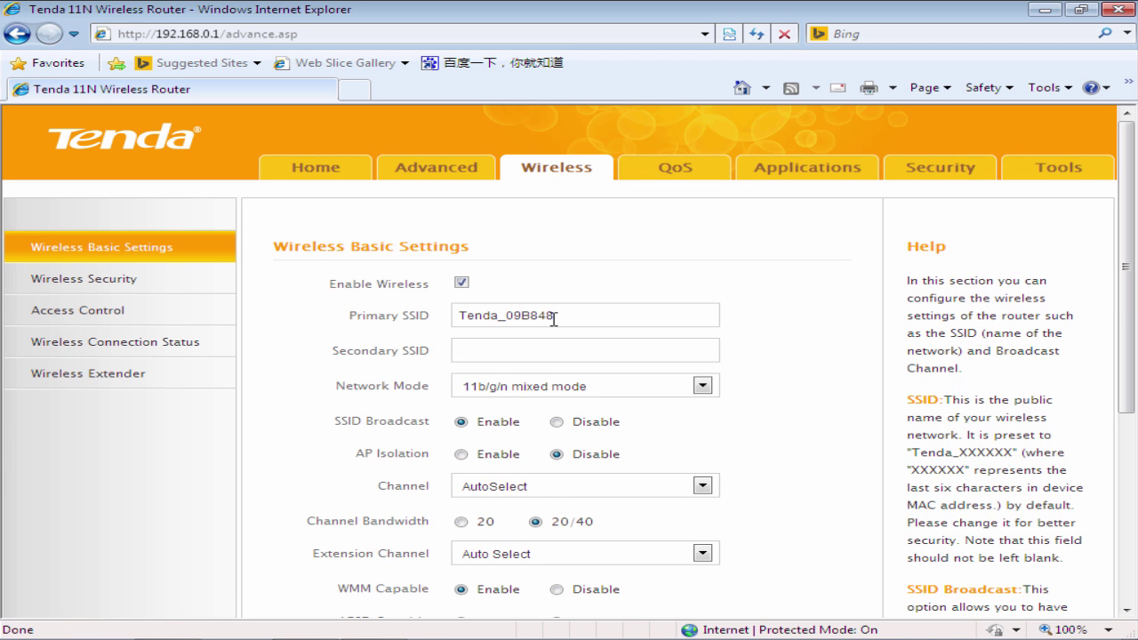
{"action": "left_click", "coordinate": [555, 317]}
{"action": "key", "text": "BackSpace"}
{"action": "key", "text": "BackSpace"}
{"action": "key", "text": "BackSpace"}
{"action": "key", "text": "BackSpace"}
{"action": "key", "text": "BackSpace"}
{"action": "key", "text": "BackSpace"}
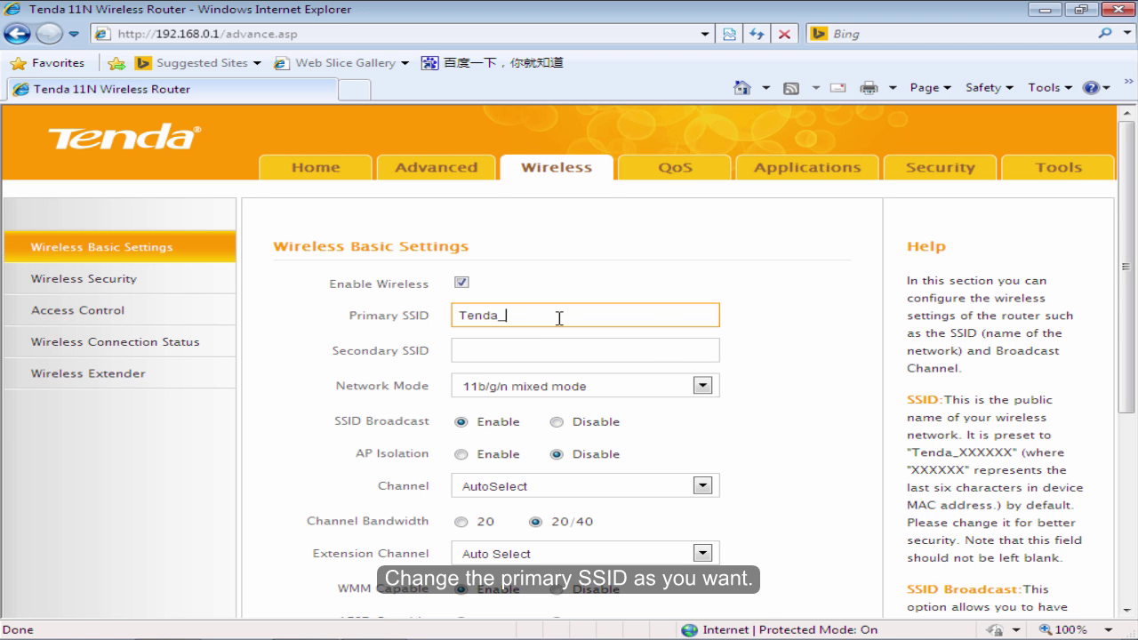
{"action": "type", "text": "ABC"}
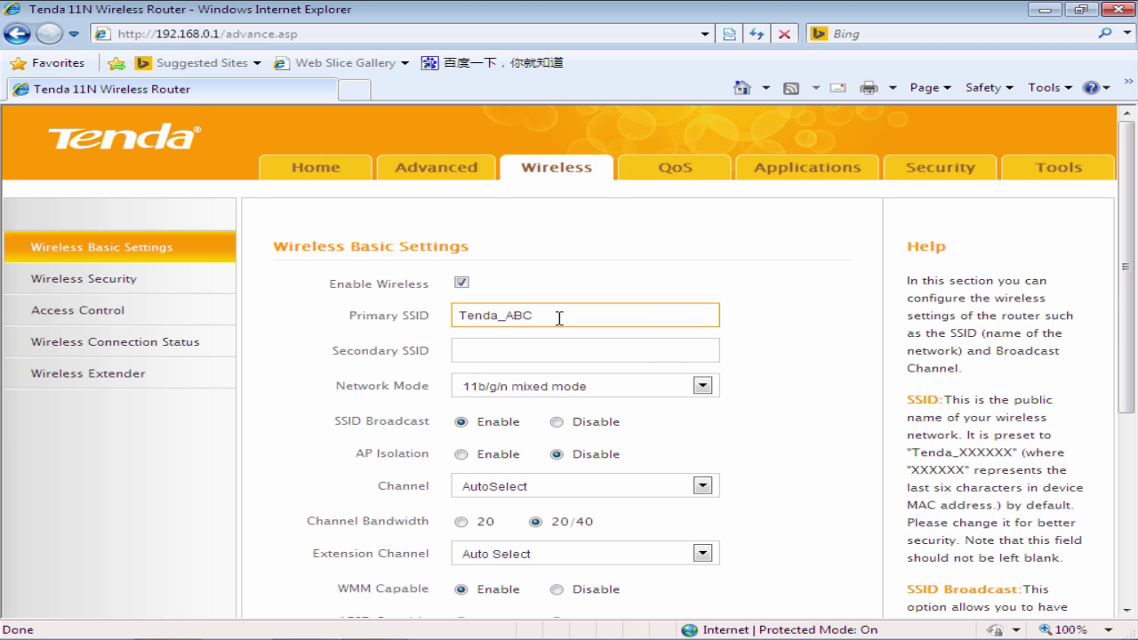
{"action": "left_click_drag", "start_coordinate": [1128, 308], "coordinate": [1127, 368]}
{"action": "left_click", "coordinate": [517, 570]}
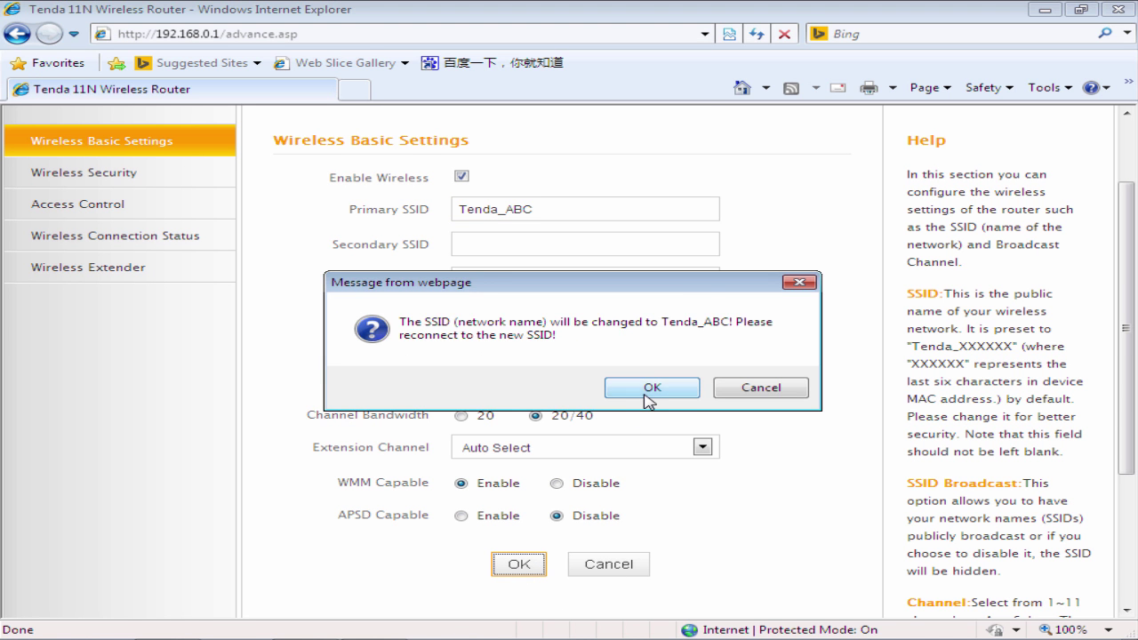
{"action": "left_click", "coordinate": [649, 389]}
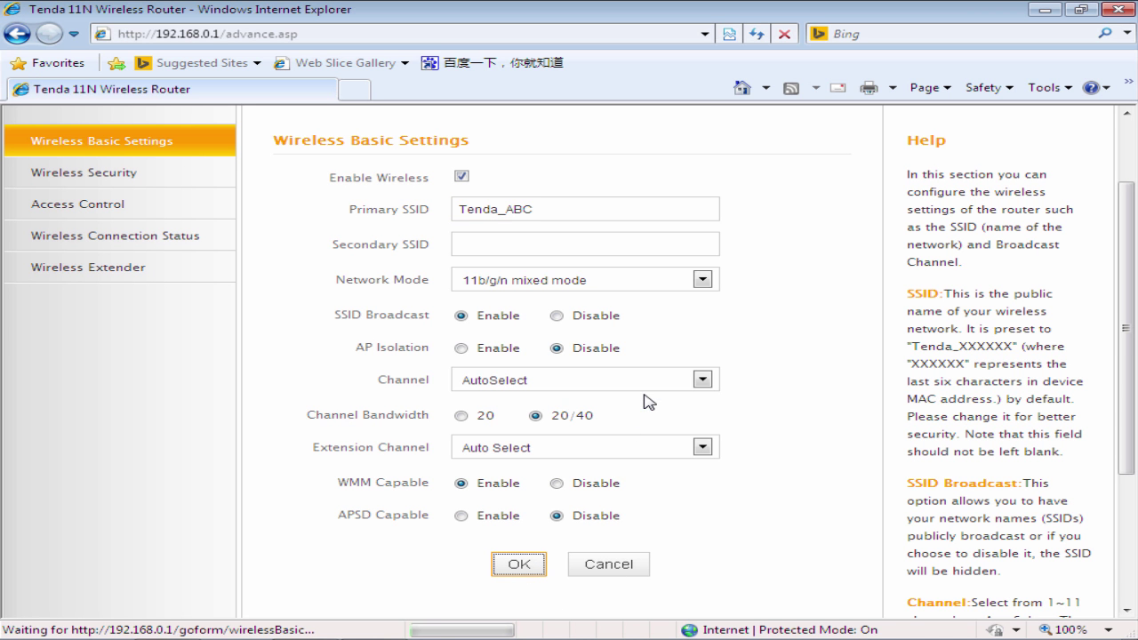
Disable WPS and save a new WPA-PSK AES security key for Tenda_ABC.
{"action": "left_click", "coordinate": [66, 184]}
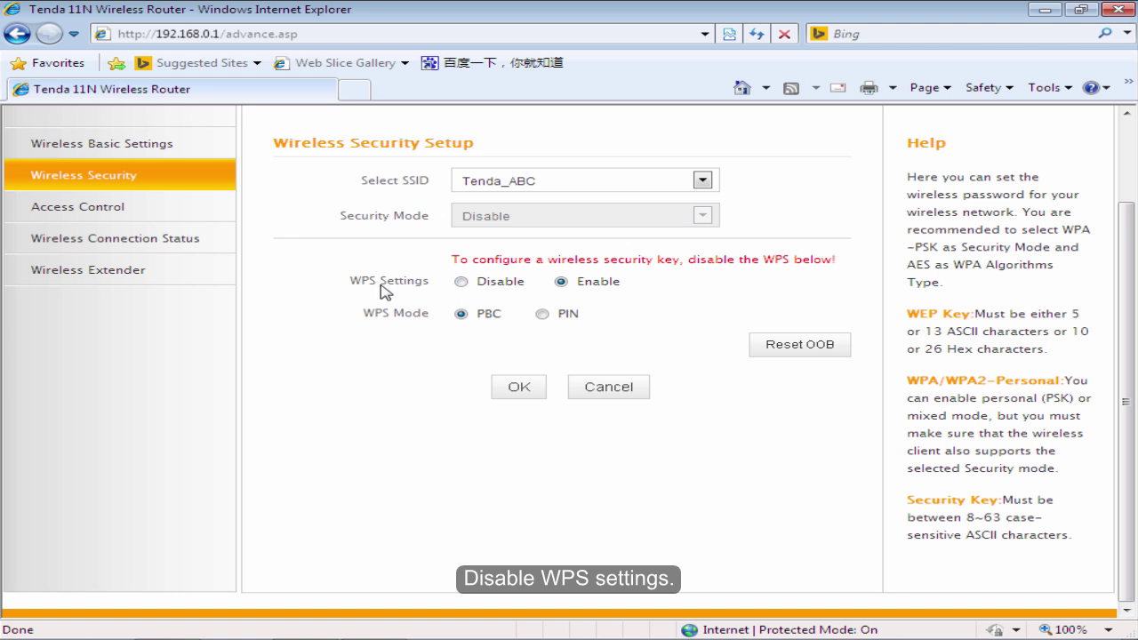
{"action": "left_click", "coordinate": [462, 282]}
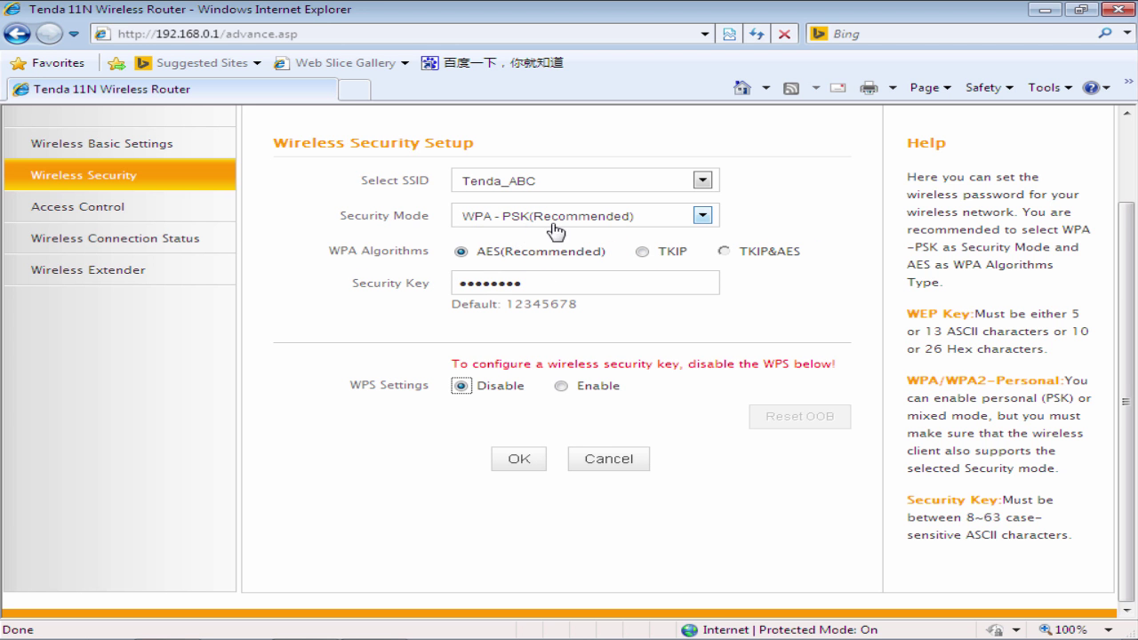
{"action": "left_click", "coordinate": [556, 281]}
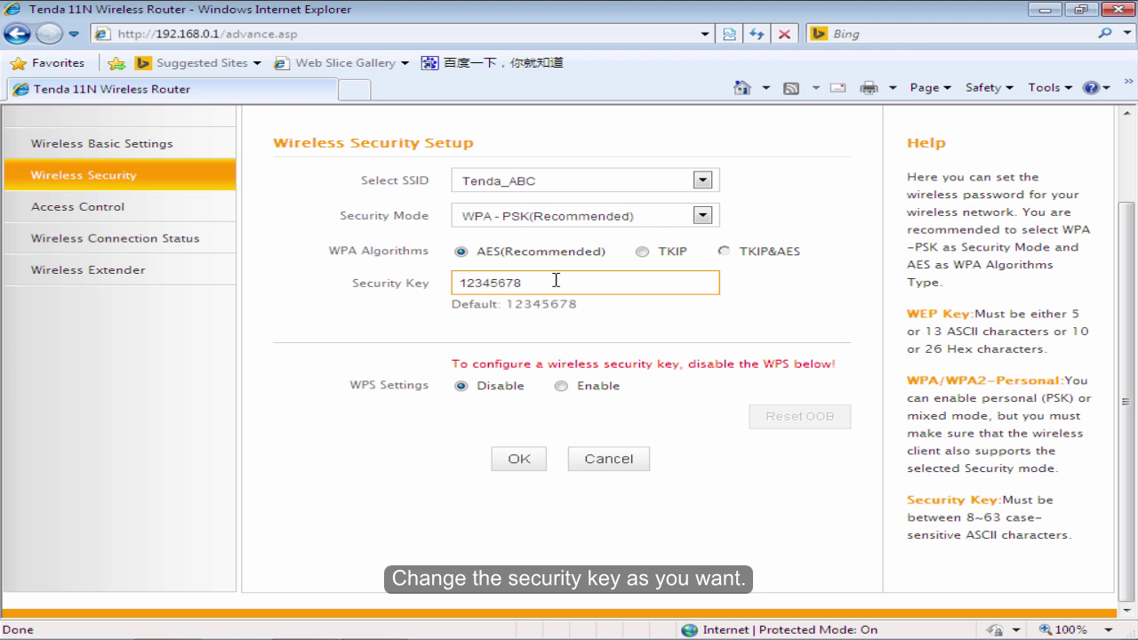
{"action": "key", "text": "BackSpace"}
{"action": "key", "text": "BackSpace"}
{"action": "key", "text": "BackSpace"}
{"action": "key", "text": "BackSpace"}
{"action": "key", "text": "BackSpace"}
{"action": "key", "text": "BackSpace"}
{"action": "key", "text": "BackSpace"}
{"action": "key", "text": "BackSpace"}
{"action": "left_click", "coordinate": [625, 318]}
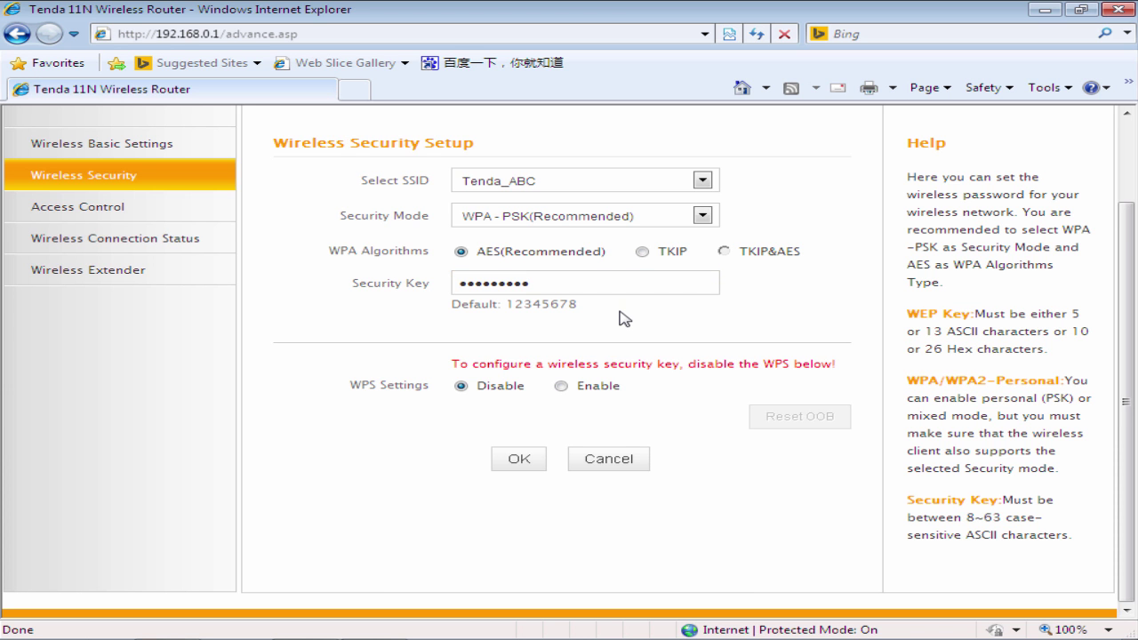
{"action": "left_click", "coordinate": [538, 467]}
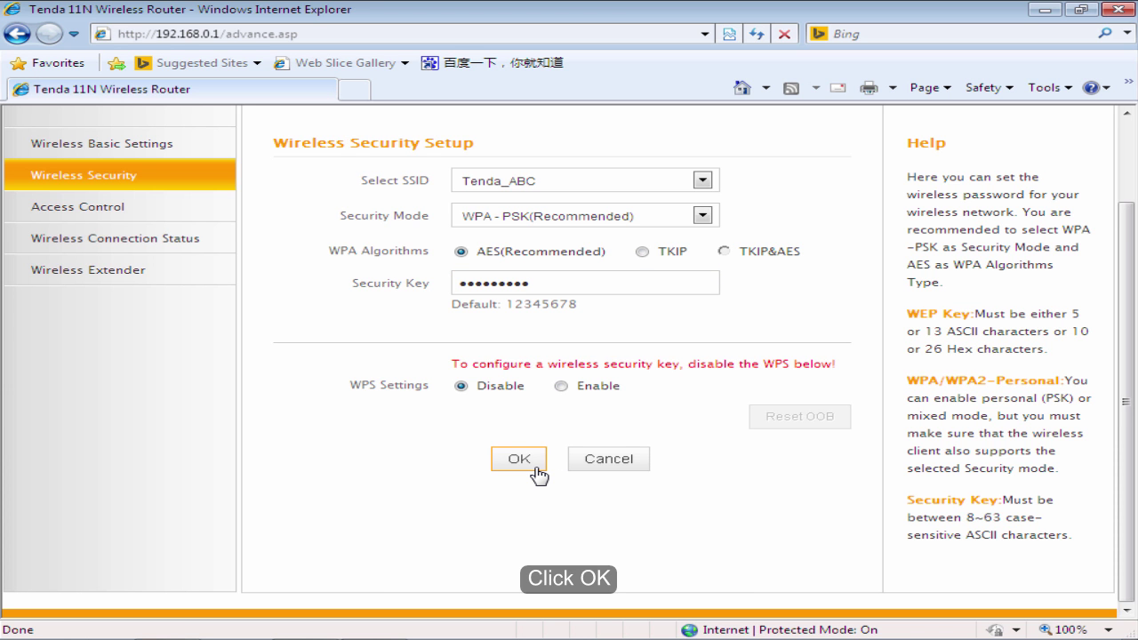